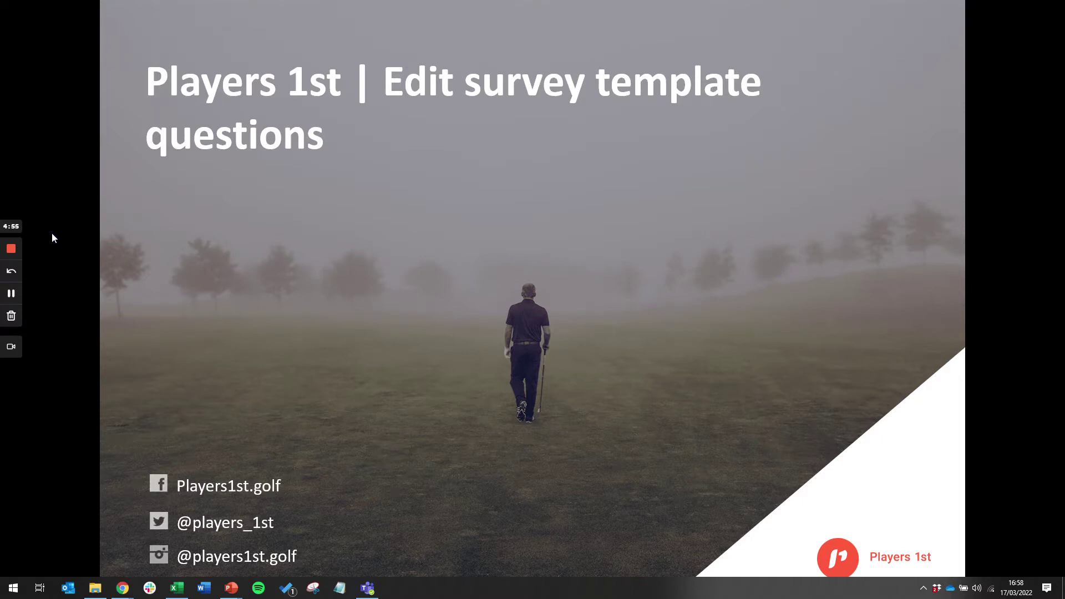
Advance to the Resource overview slide, then leave the slideshow for the Players 1st welcome page.
{"action": "key", "text": "Right"}
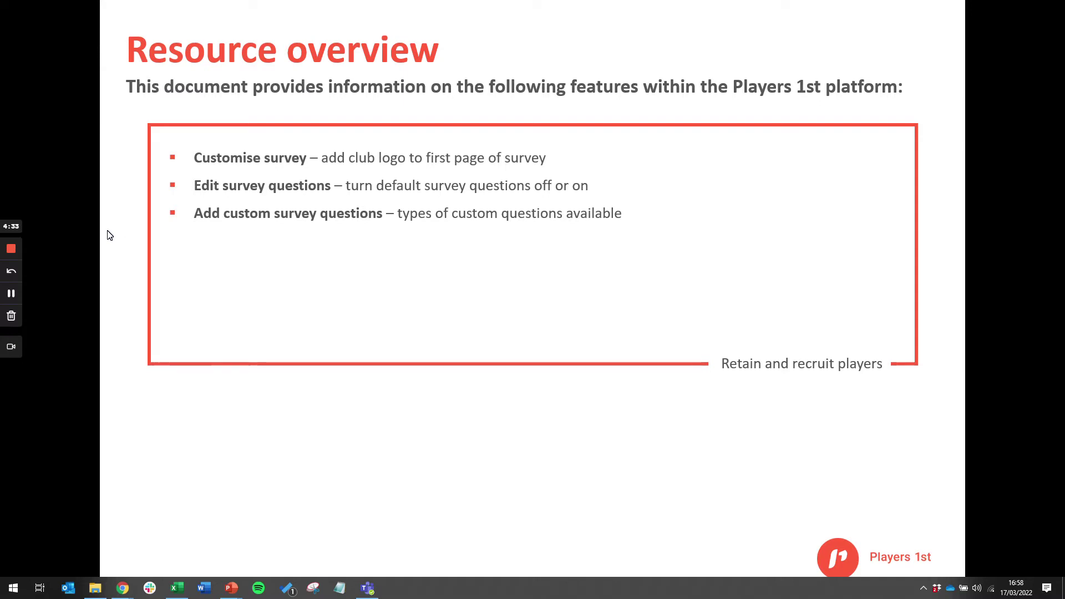
{"action": "key", "text": "alt+Tab"}
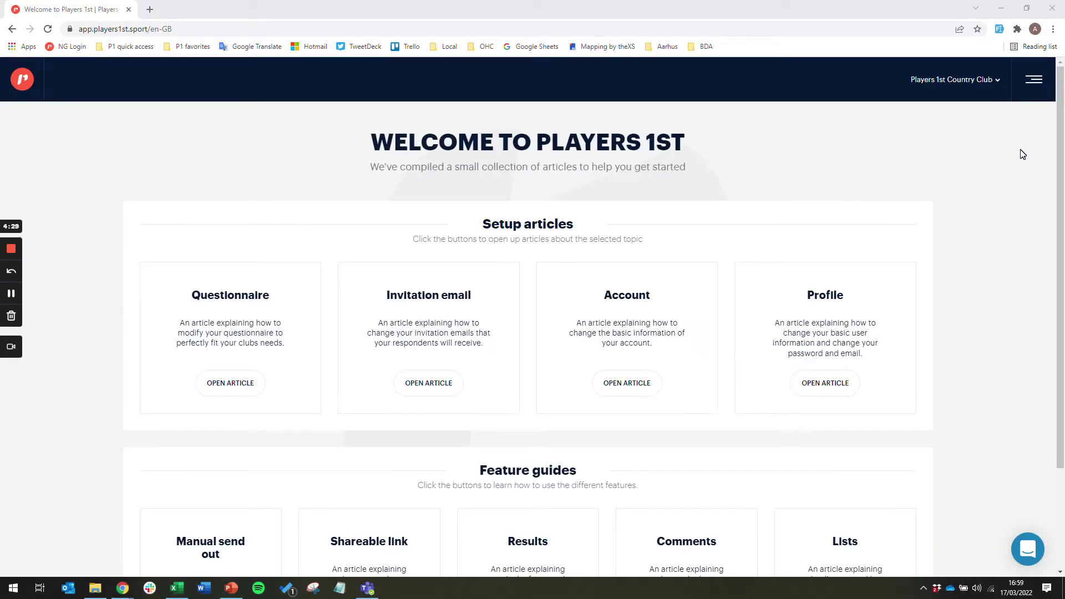
Go to Surveys and open Manage Survey for the Member Survey, down to Tweaking your survey design.
{"action": "left_click", "coordinate": [1035, 78]}
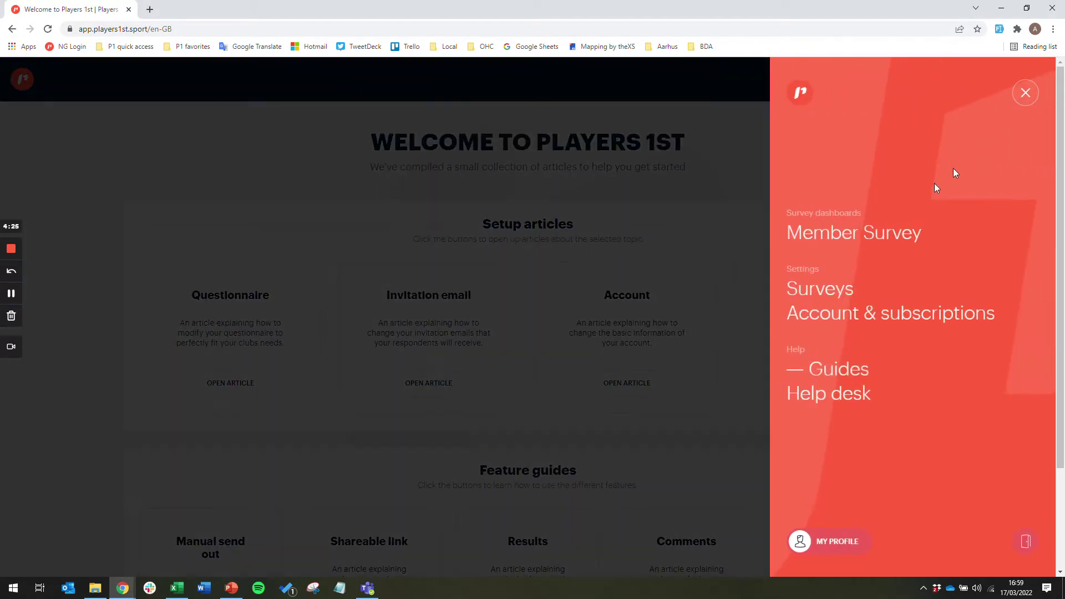
{"action": "left_click", "coordinate": [844, 294]}
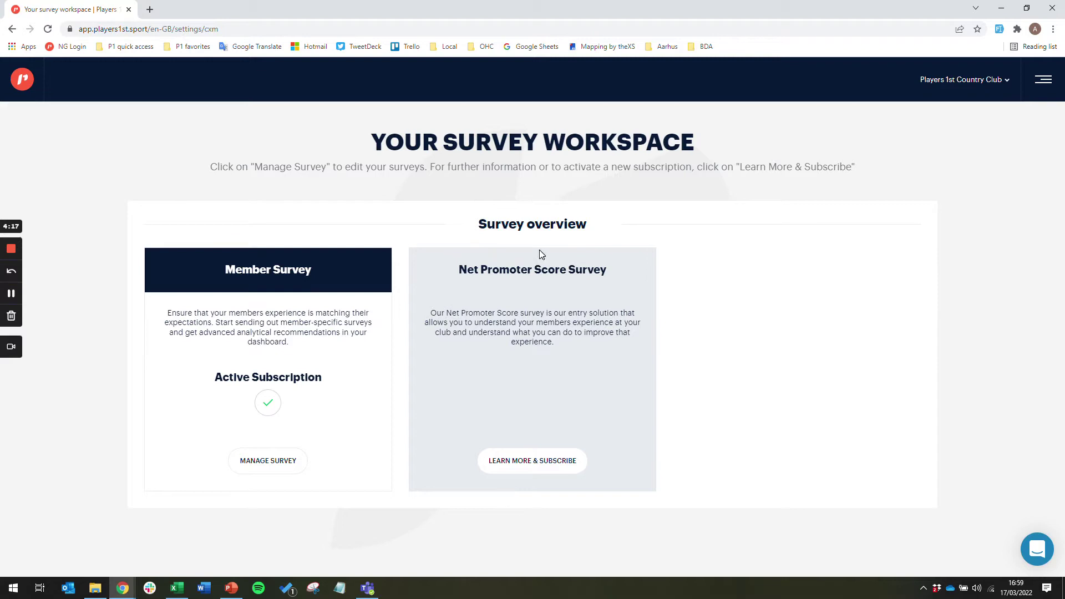
{"action": "left_click", "coordinate": [280, 465]}
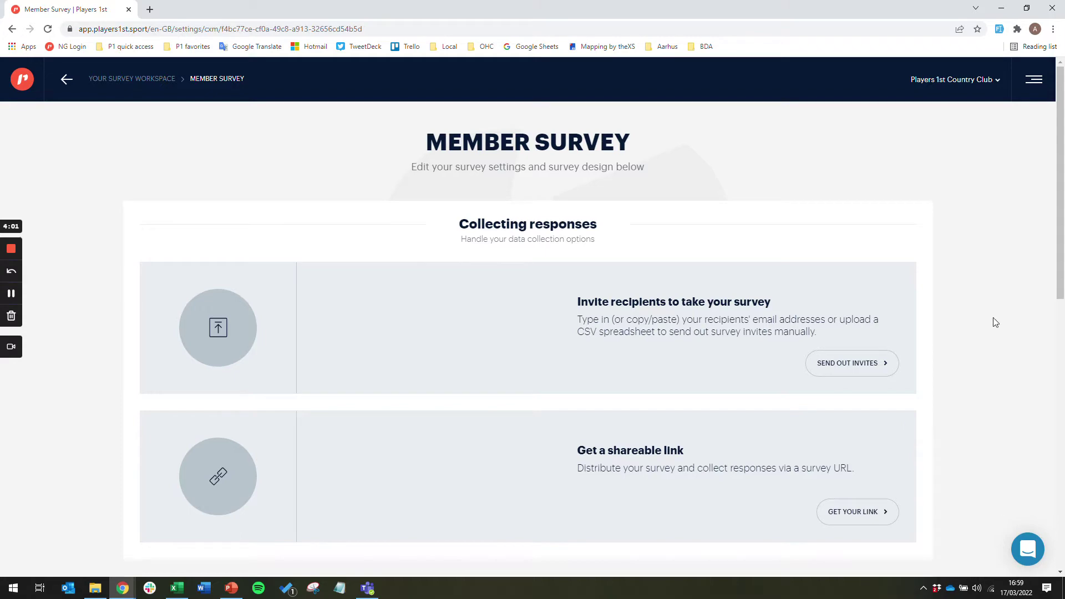
{"action": "scroll", "coordinate": [983, 282], "scroll_direction": "down", "scroll_amount": 2}
{"action": "scroll", "coordinate": [982, 281], "scroll_direction": "down", "scroll_amount": 4}
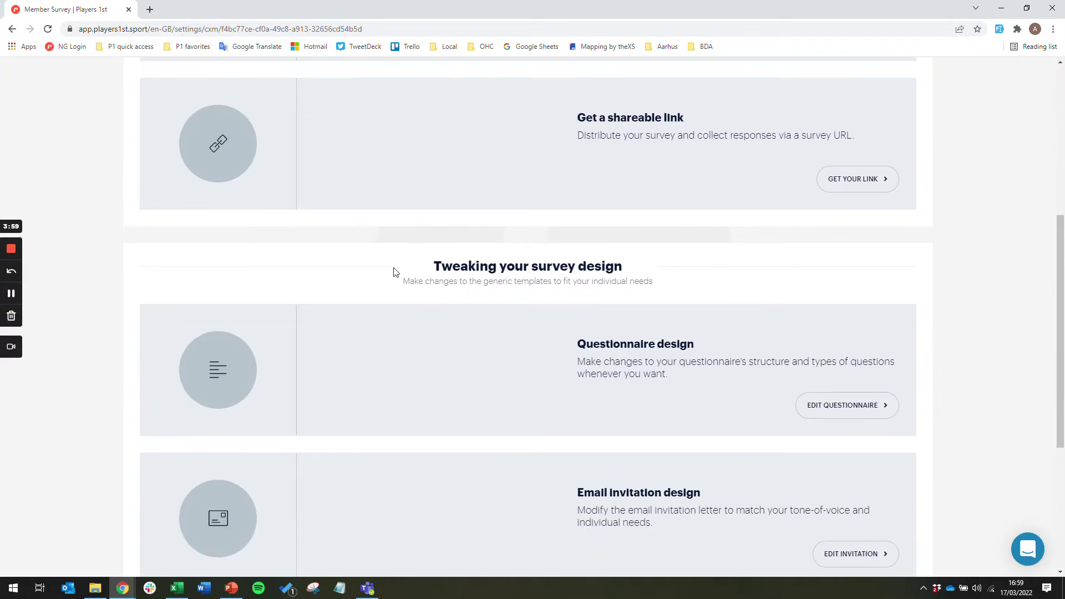
Open Edit Questionnaire and scroll past Summary and Basic Survey info to the questionnaire template.
{"action": "left_click", "coordinate": [862, 407]}
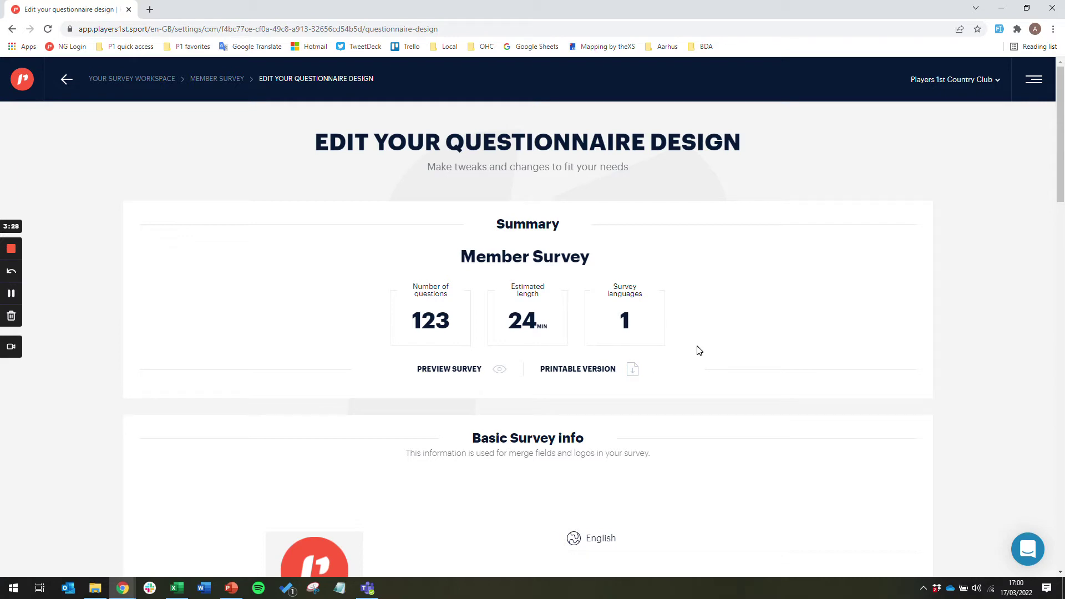
{"action": "scroll", "coordinate": [697, 350], "scroll_direction": "down", "scroll_amount": 6}
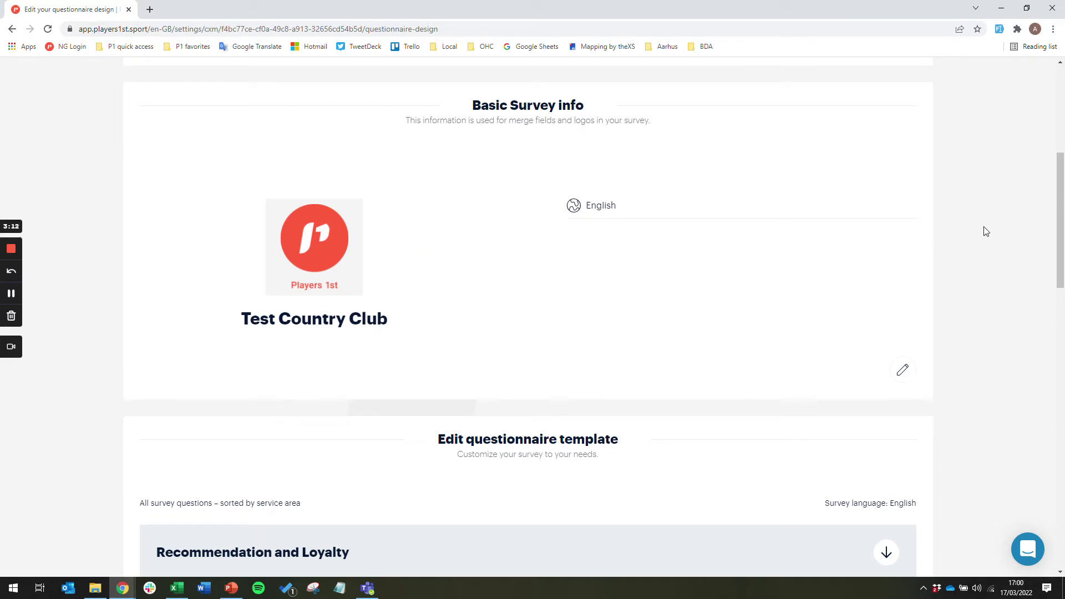
{"action": "scroll", "coordinate": [986, 231], "scroll_direction": "down", "scroll_amount": 4}
{"action": "scroll", "coordinate": [1033, 238], "scroll_direction": "down", "scroll_amount": 1}
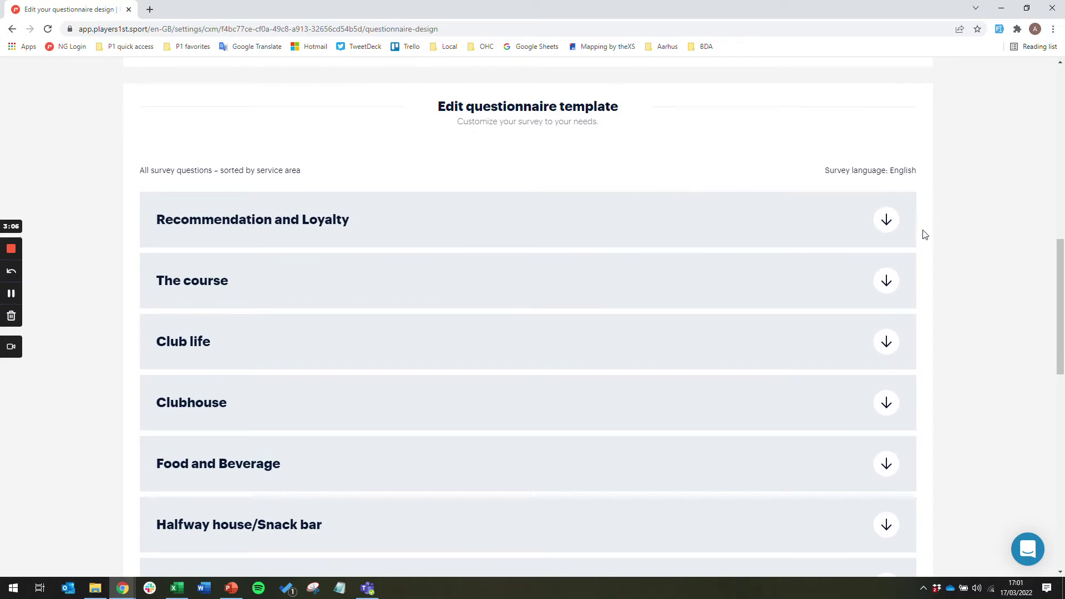
Expand the Recommendation and Loyalty section to review its questions, then collapse it.
{"action": "left_click", "coordinate": [887, 221]}
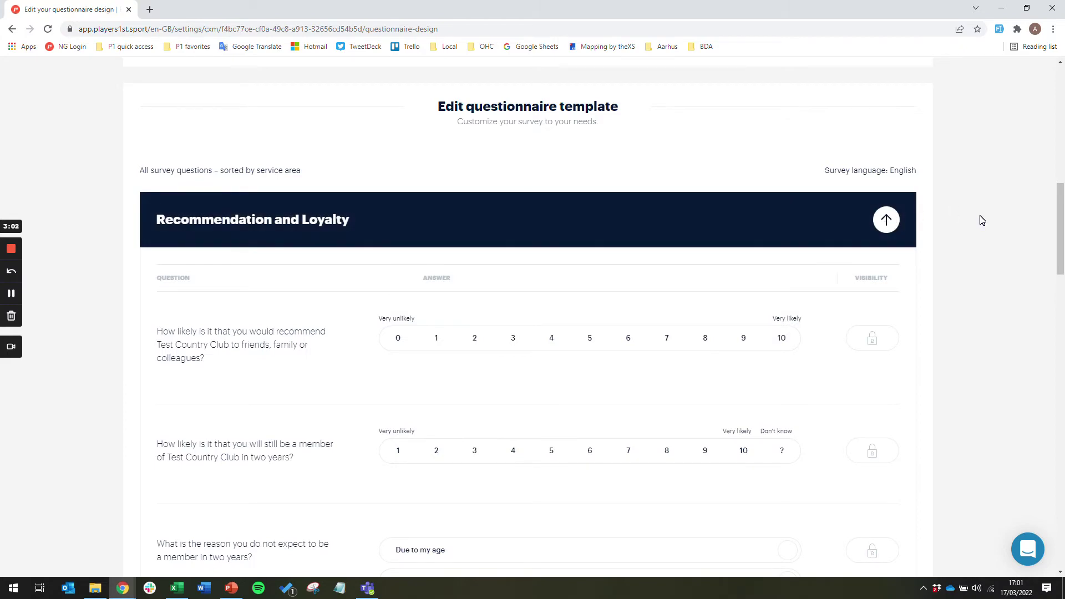
{"action": "scroll", "coordinate": [982, 220], "scroll_direction": "down", "scroll_amount": 2}
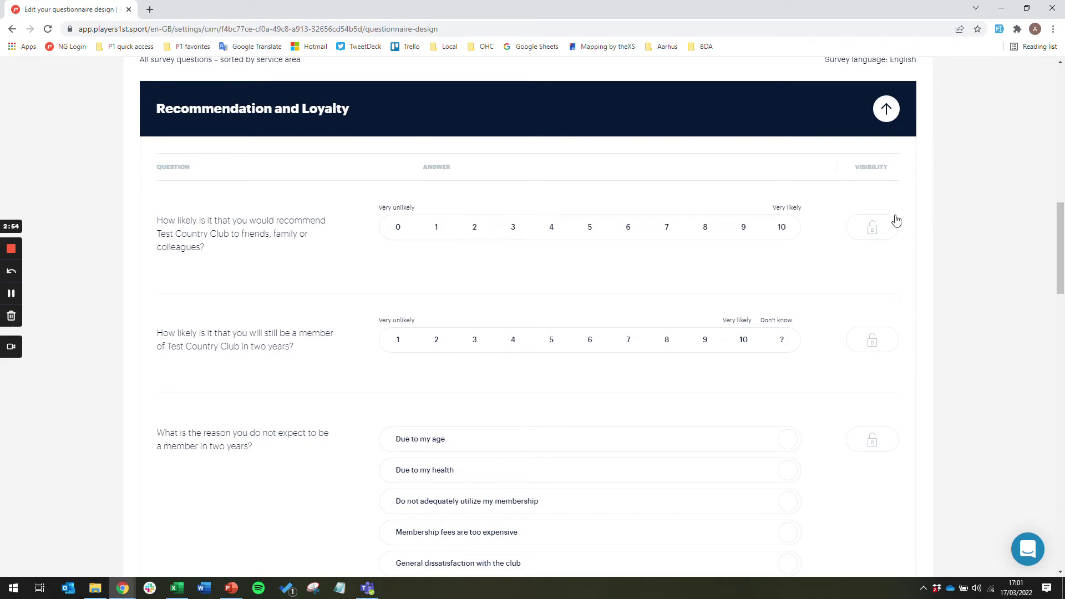
{"action": "left_click", "coordinate": [888, 111]}
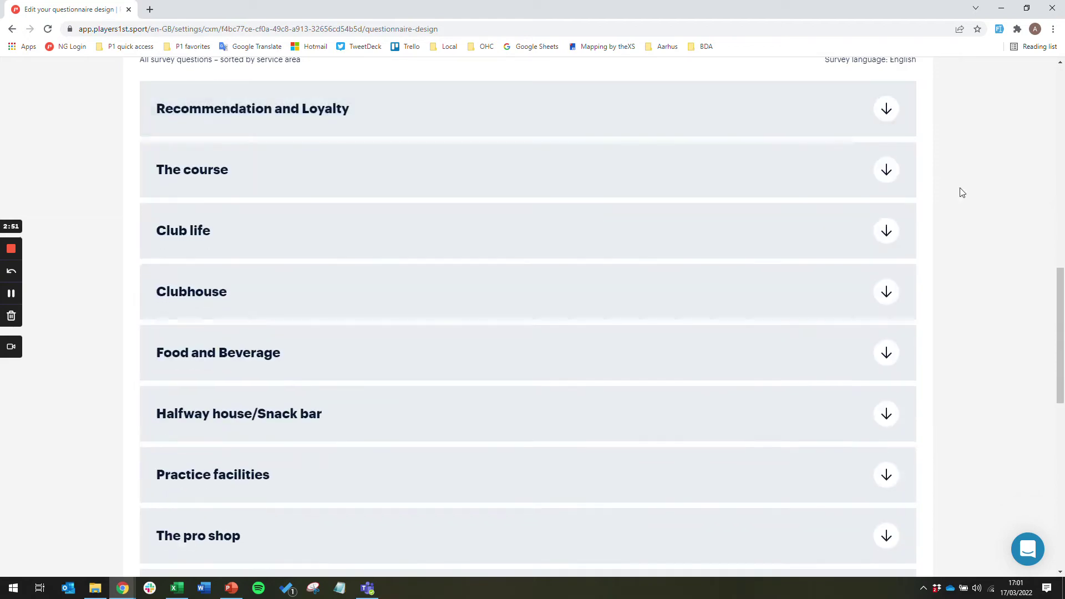
Expand The course and switch its 'Tee boxes are excellent' question off and back on.
{"action": "left_click", "coordinate": [887, 170]}
{"action": "scroll", "coordinate": [956, 239], "scroll_direction": "down", "scroll_amount": 7}
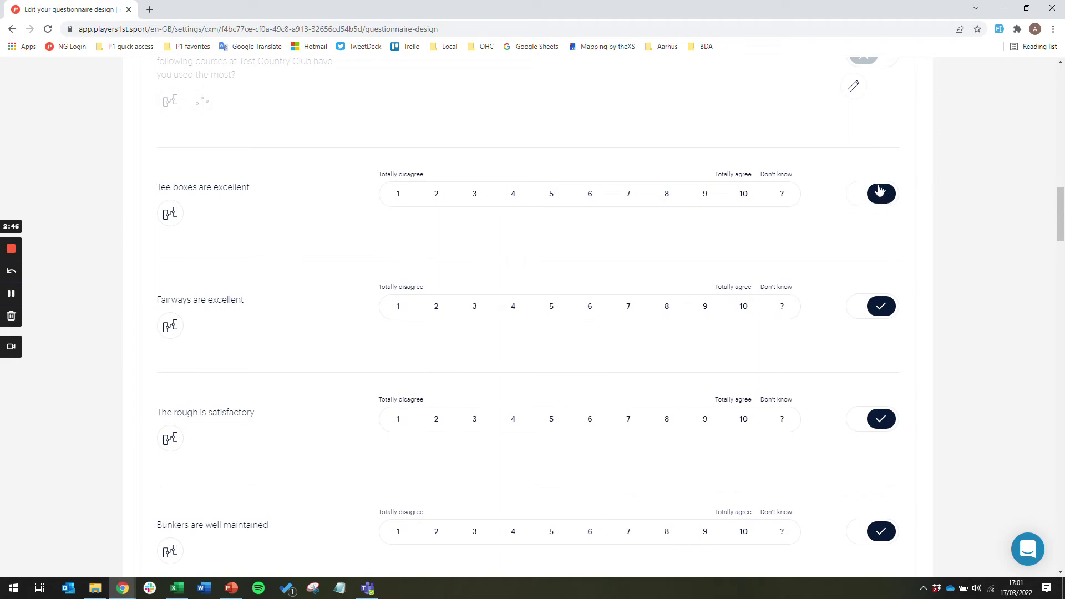
{"action": "left_click", "coordinate": [876, 195]}
{"action": "left_click", "coordinate": [876, 196]}
{"action": "scroll", "coordinate": [924, 214], "scroll_direction": "up", "scroll_amount": 4}
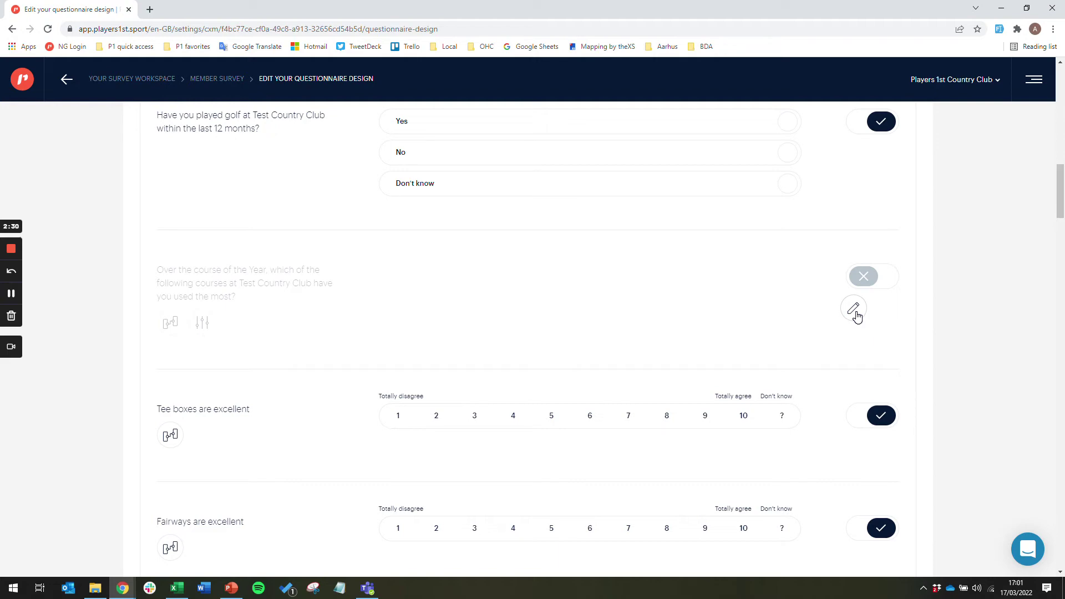
{"action": "scroll", "coordinate": [949, 322], "scroll_direction": "down", "scroll_amount": 7}
{"action": "scroll", "coordinate": [955, 333], "scroll_direction": "down", "scroll_amount": 14}
{"action": "scroll", "coordinate": [949, 347], "scroll_direction": "down", "scroll_amount": 20}
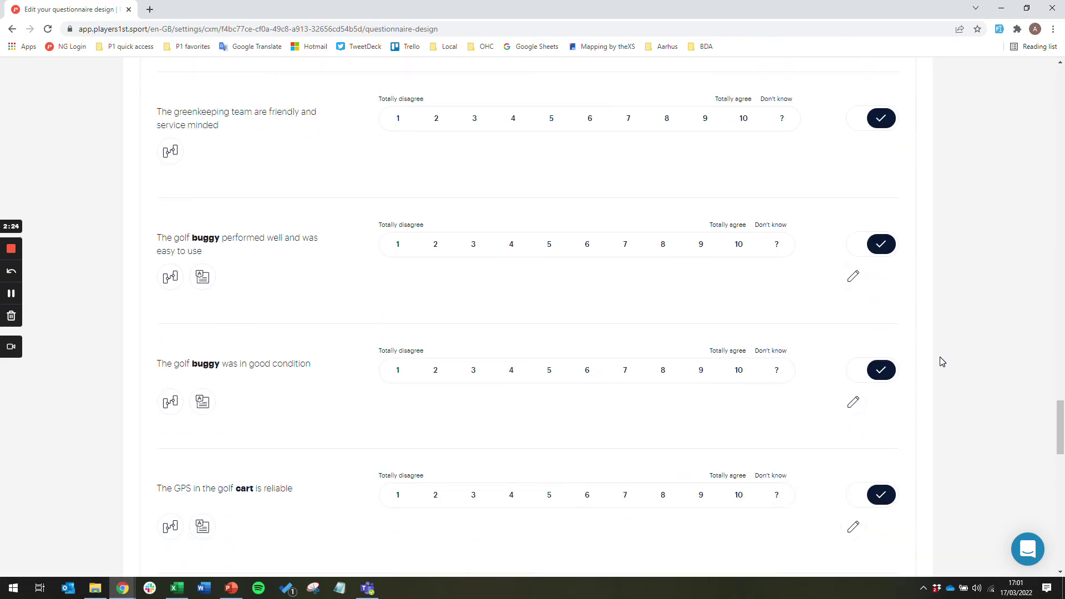
{"action": "scroll", "coordinate": [940, 362], "scroll_direction": "down", "scroll_amount": 8}
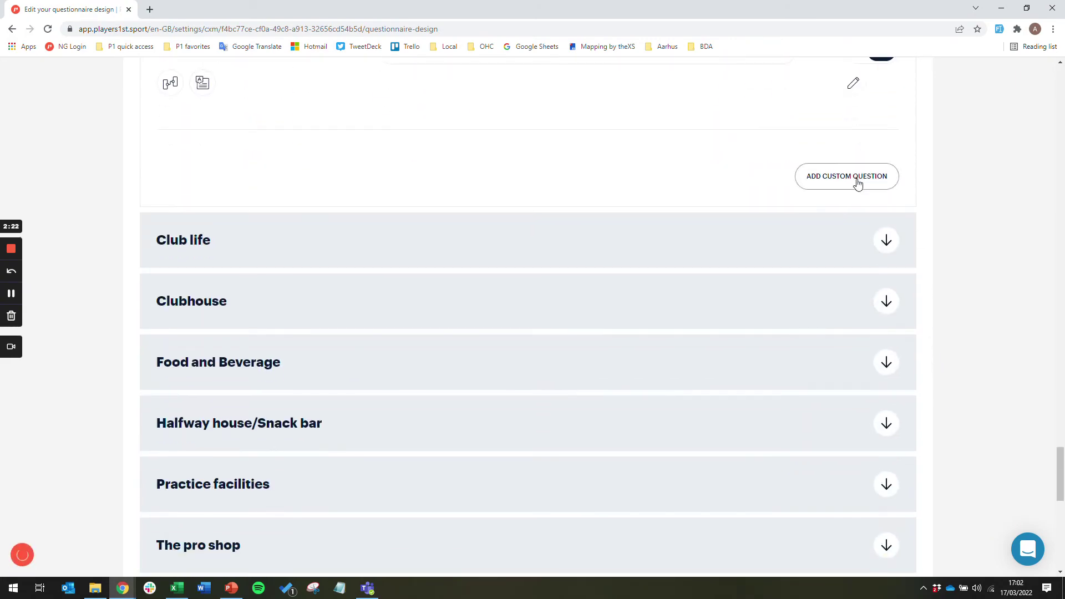
Start a 10-Point Scale custom question for The course, preview its scale text options, then go back.
{"action": "left_click", "coordinate": [857, 179]}
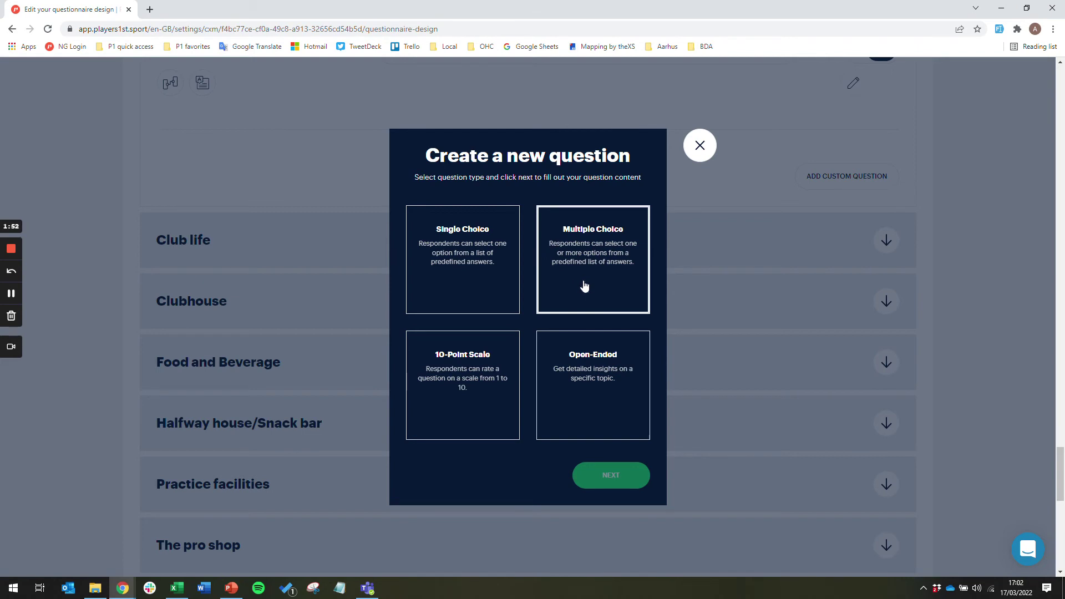
{"action": "left_click", "coordinate": [485, 400]}
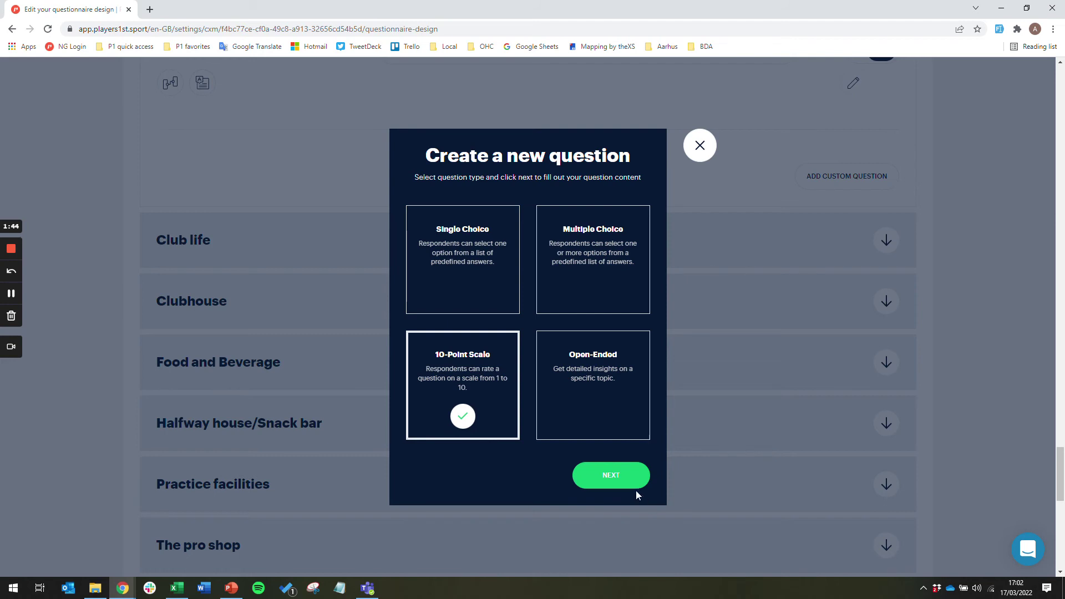
{"action": "left_click", "coordinate": [619, 478]}
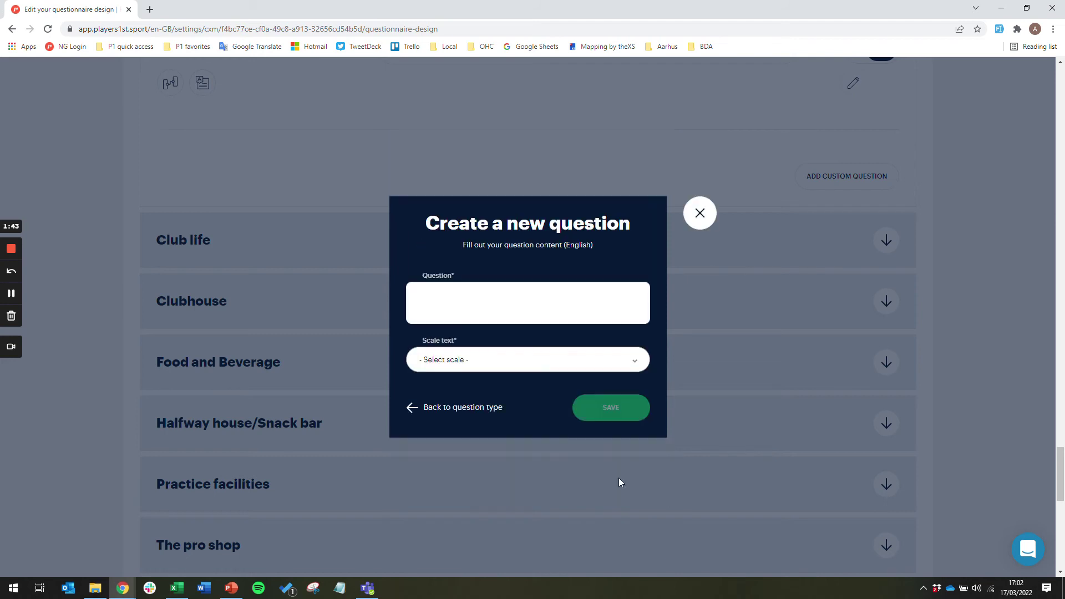
{"action": "left_click", "coordinate": [578, 363]}
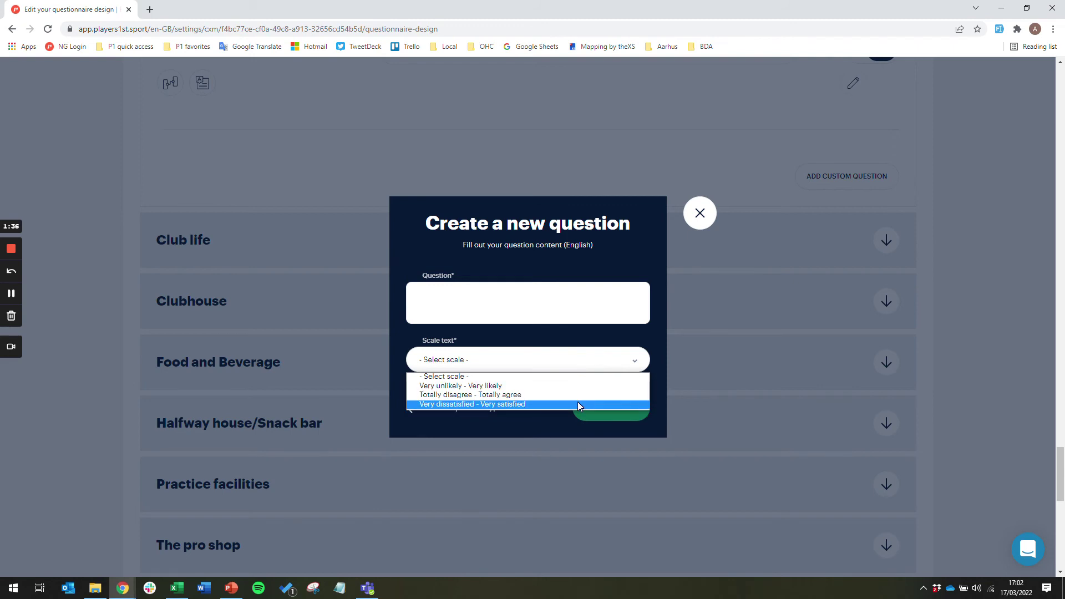
{"action": "left_click", "coordinate": [550, 425]}
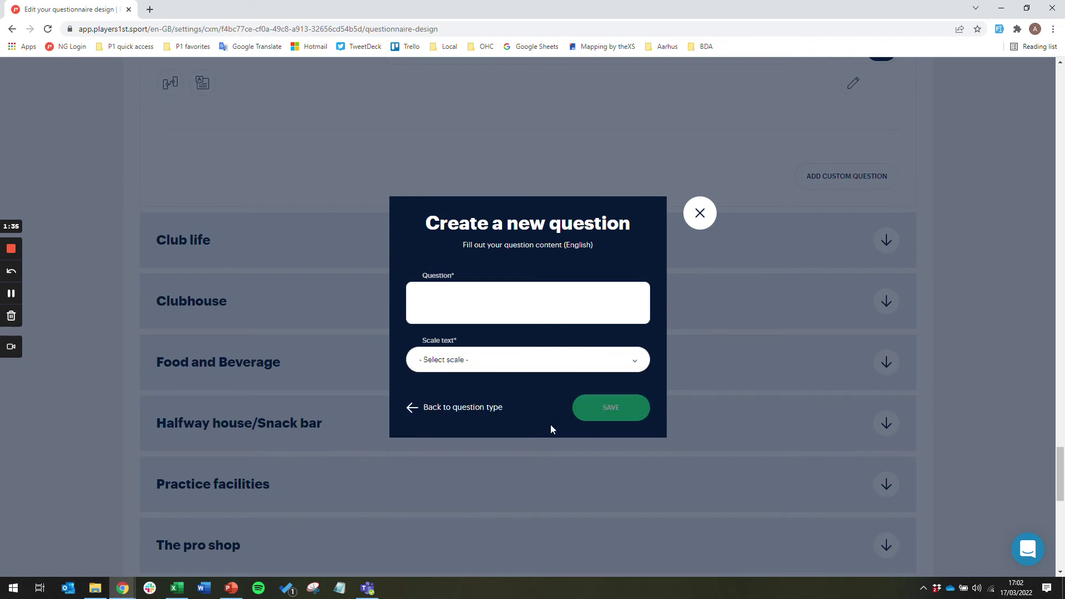
{"action": "left_click", "coordinate": [482, 409]}
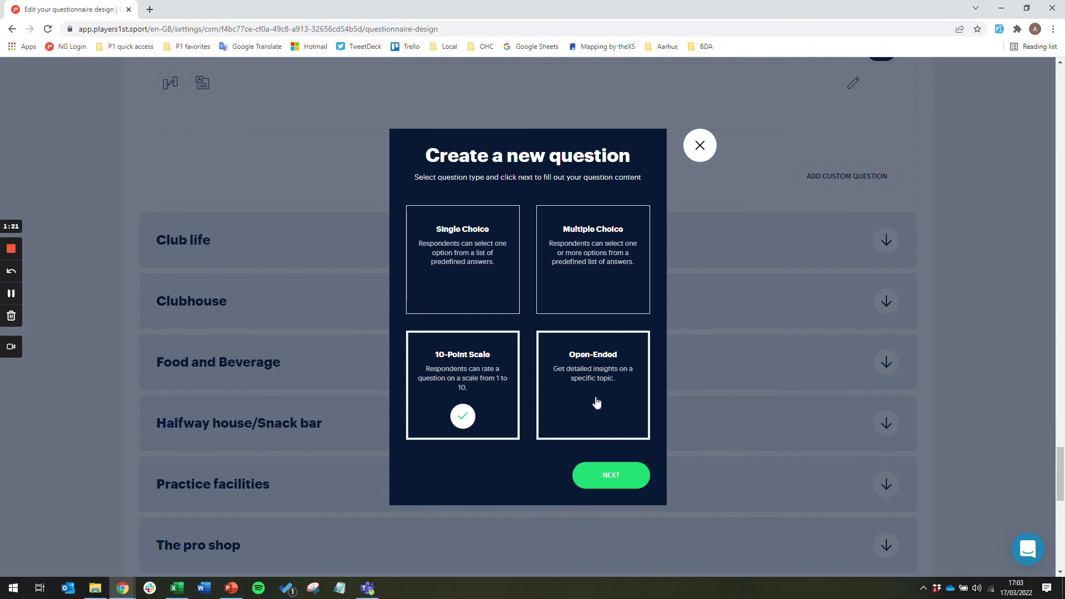
Change the GPS question's custom naming from 'cart' to 'buggy' and save it.
{"action": "left_click", "coordinate": [700, 145]}
{"action": "scroll", "coordinate": [987, 253], "scroll_direction": "up", "scroll_amount": 1}
{"action": "scroll", "coordinate": [985, 254], "scroll_direction": "up", "scroll_amount": 3}
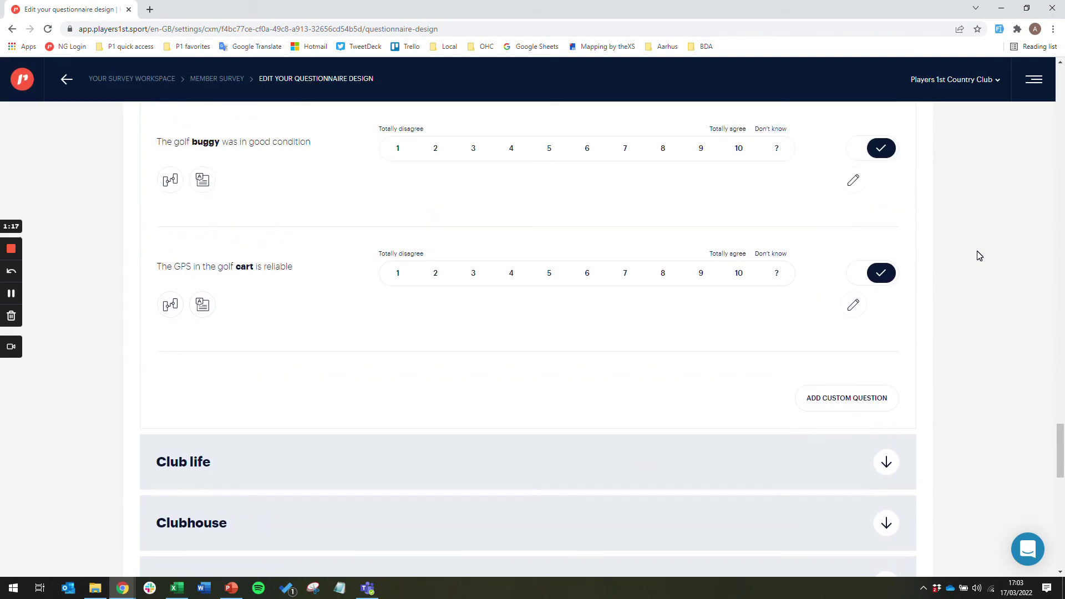
{"action": "left_click", "coordinate": [853, 307]}
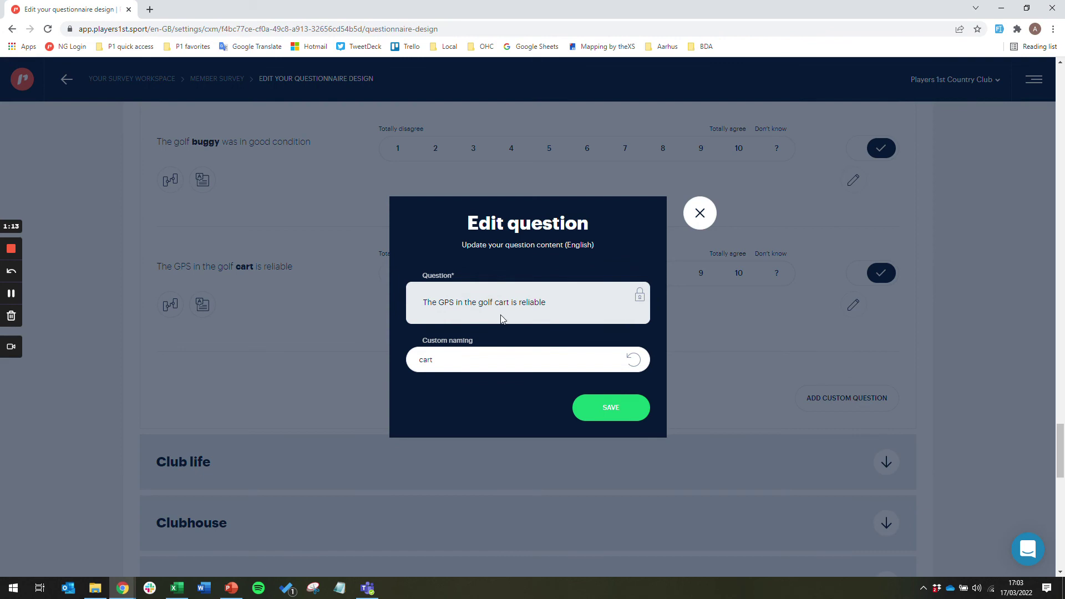
{"action": "key", "text": "ctrl+a"}
{"action": "type", "text": "buggy"}
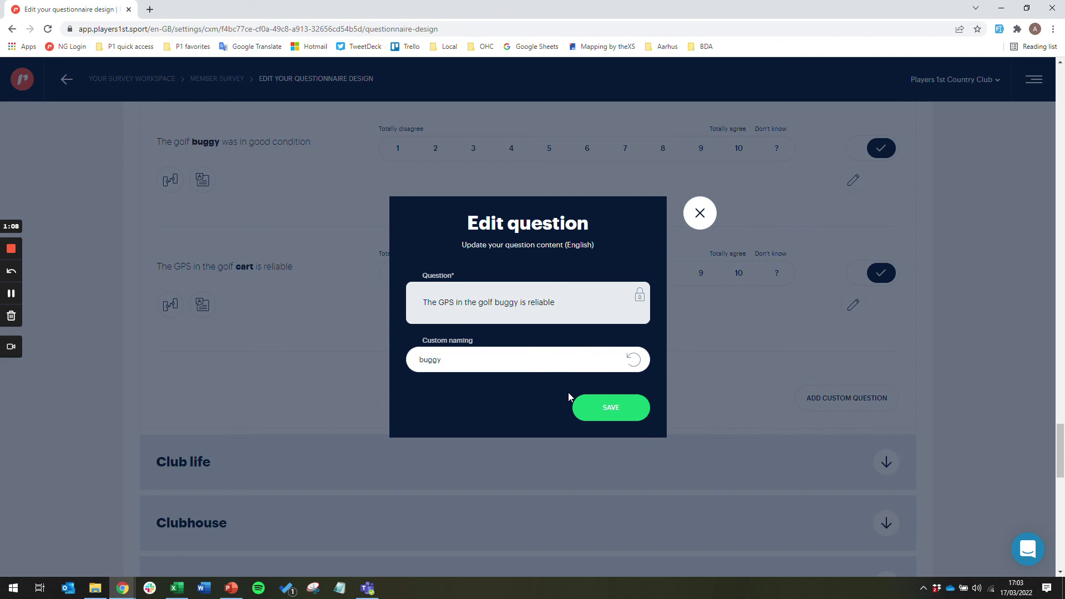
{"action": "left_click", "coordinate": [610, 406]}
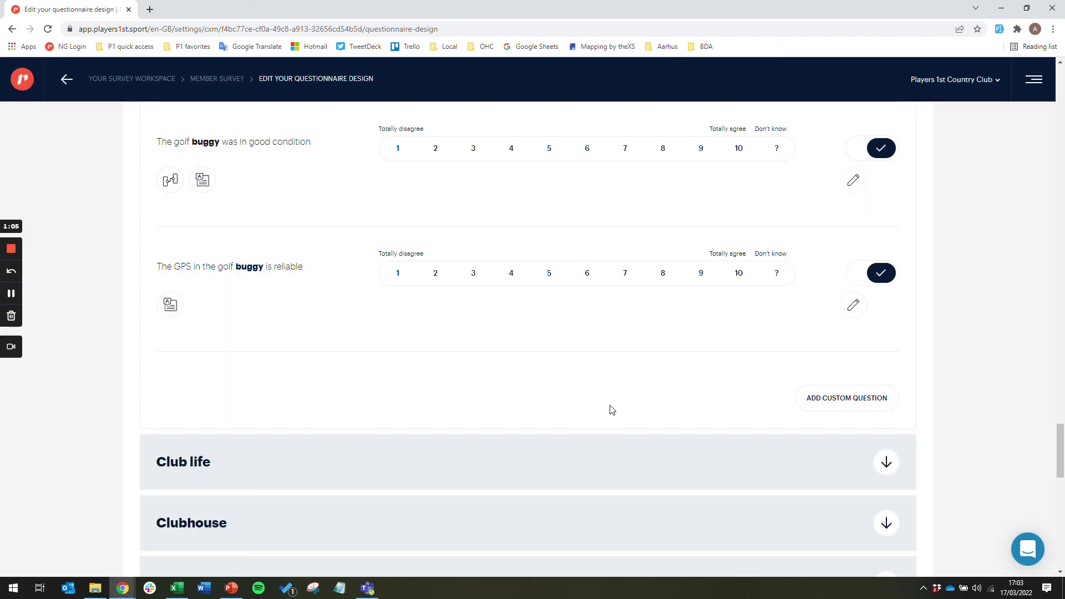